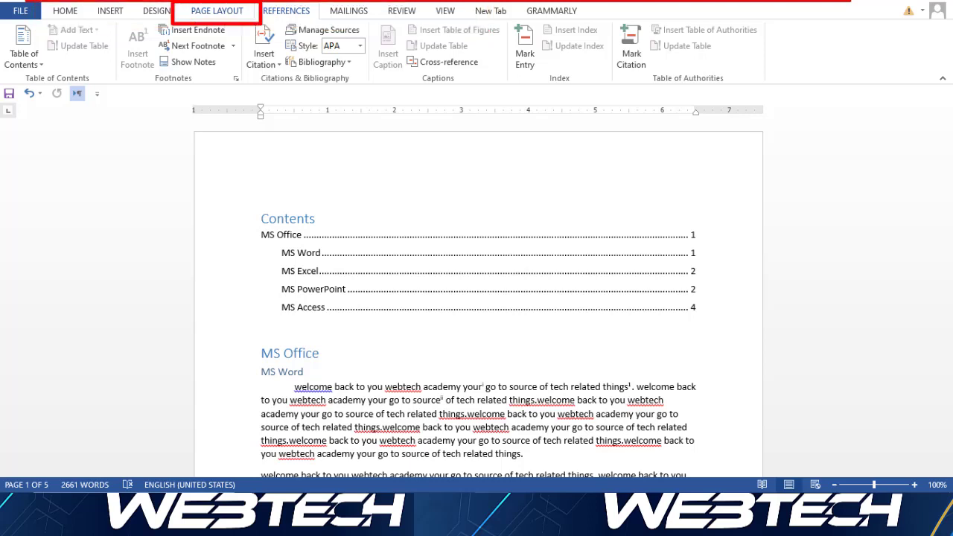
Lay out the document text in two columns
key(alt+p)
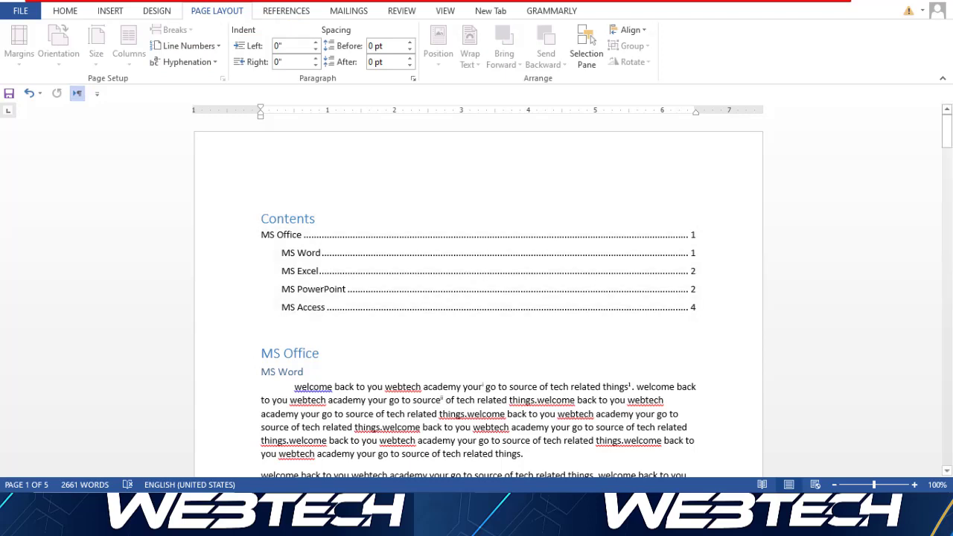
drag(946, 131, 946, 149)
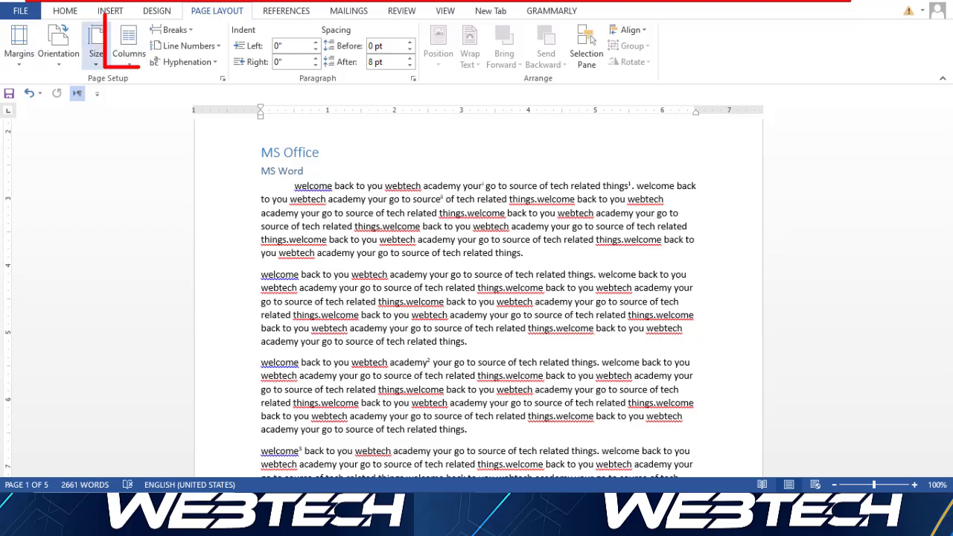
click(128, 45)
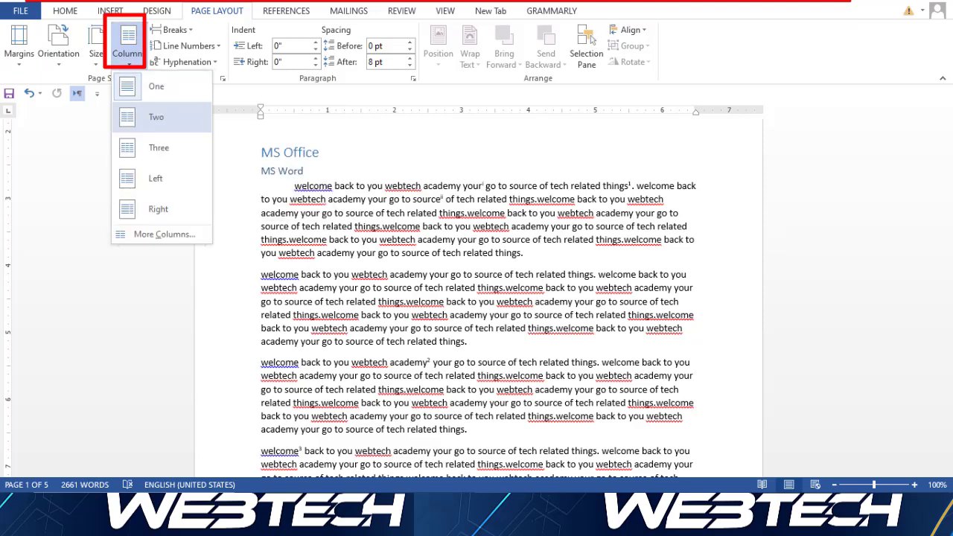
click(156, 117)
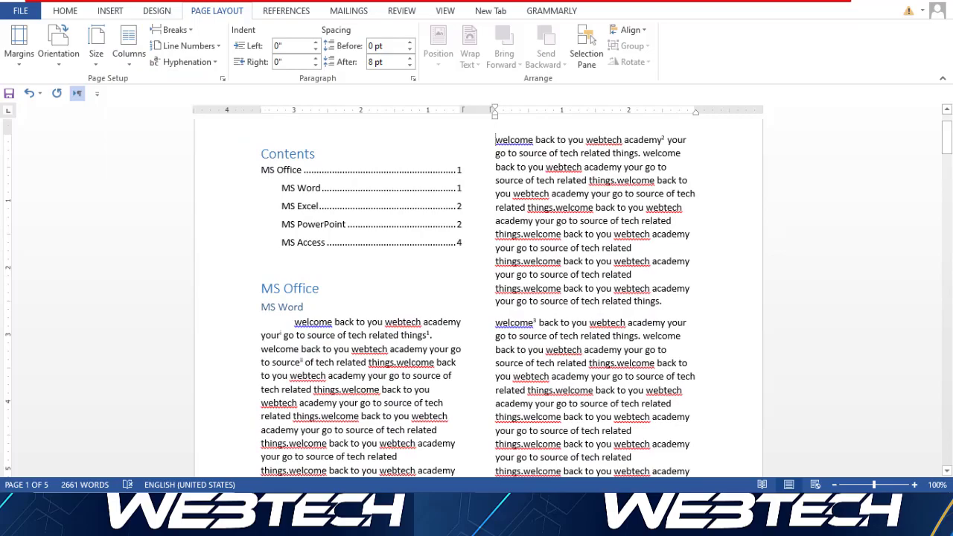
Change the document to three columns and back to two columns
mouse_move(946, 137)
mouse_down()
mouse_move(946, 426)
mouse_move(946, 134)
mouse_up()
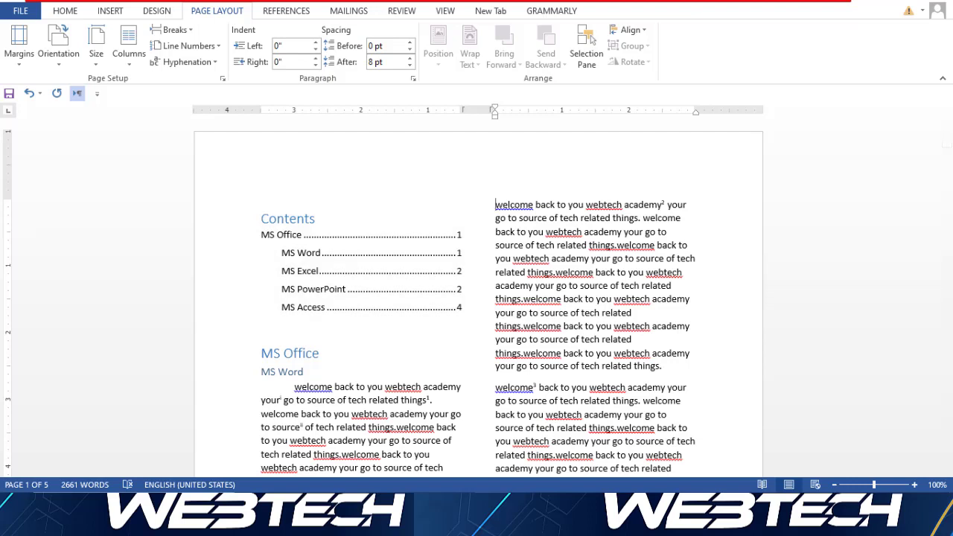
click(128, 52)
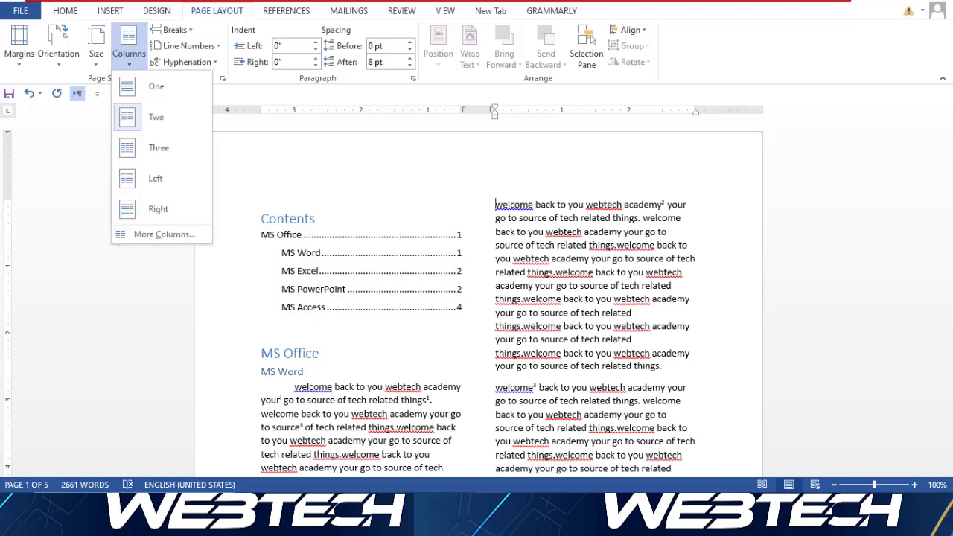
key(Escape)
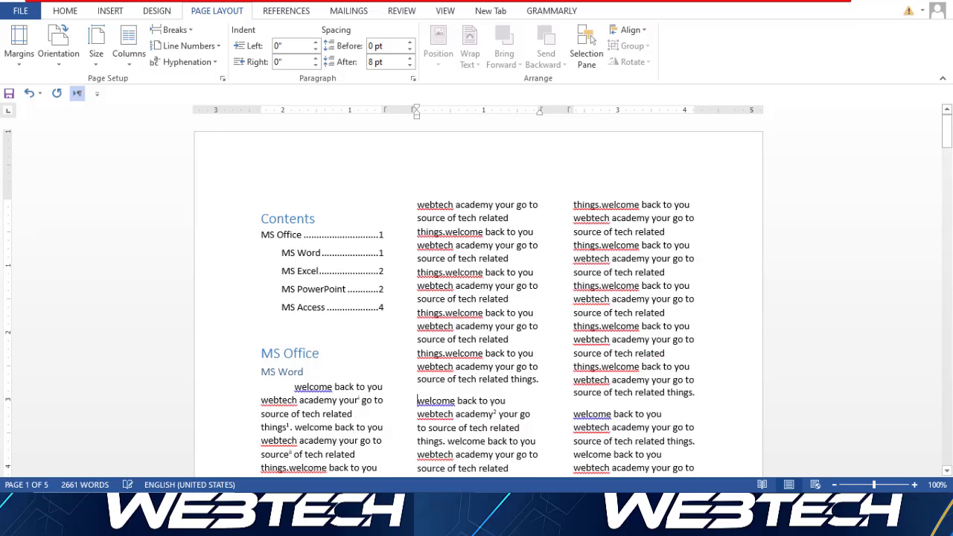
click(129, 52)
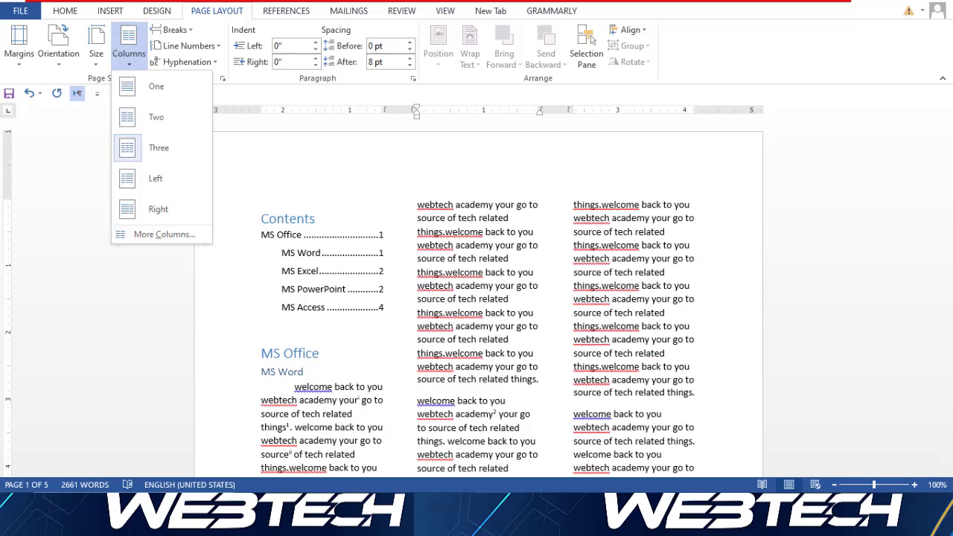
click(157, 117)
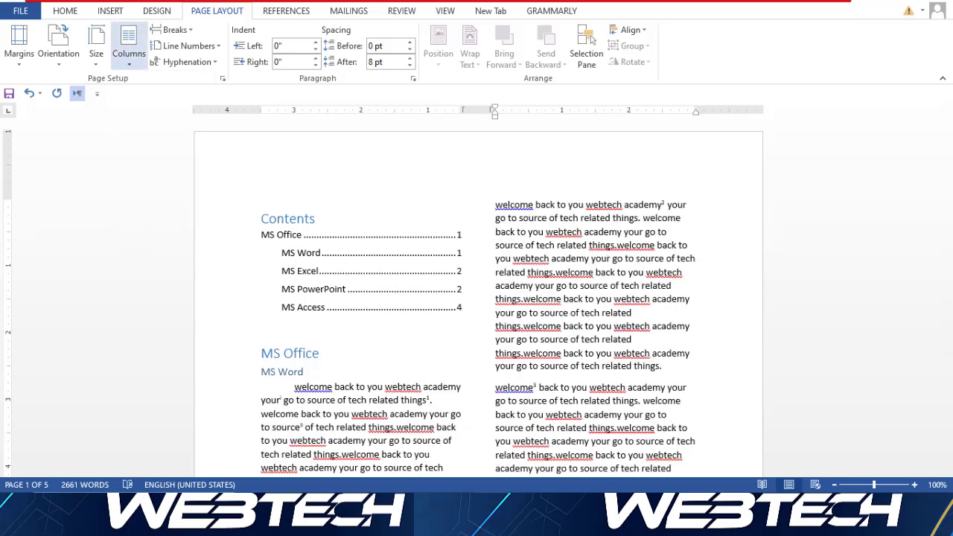
Apply the Left column preset to the document and replace it with the Right preset
click(129, 52)
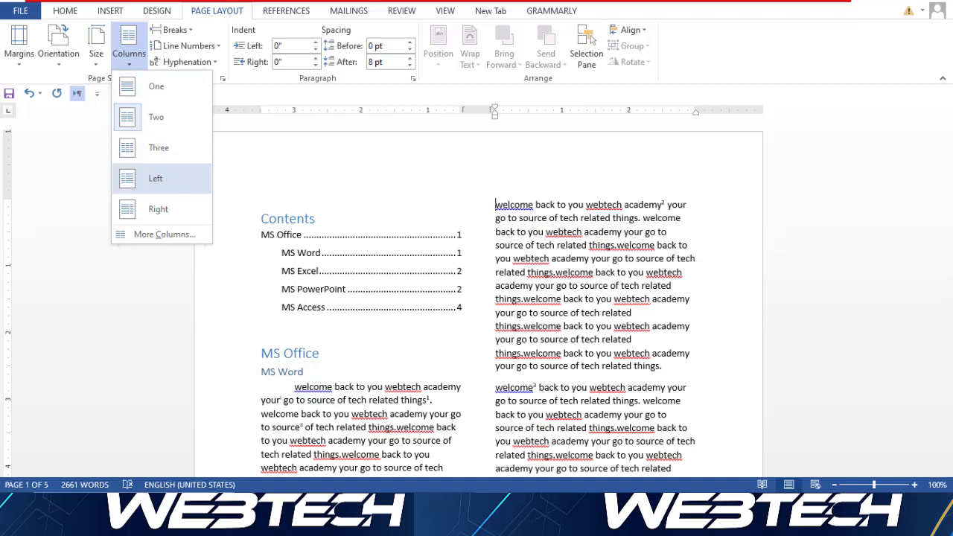
click(155, 178)
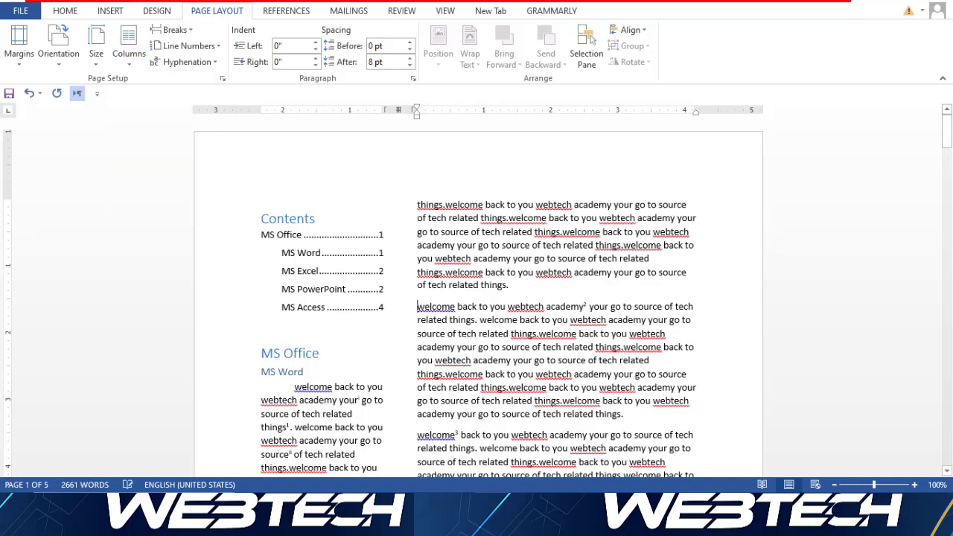
click(417, 306)
click(129, 52)
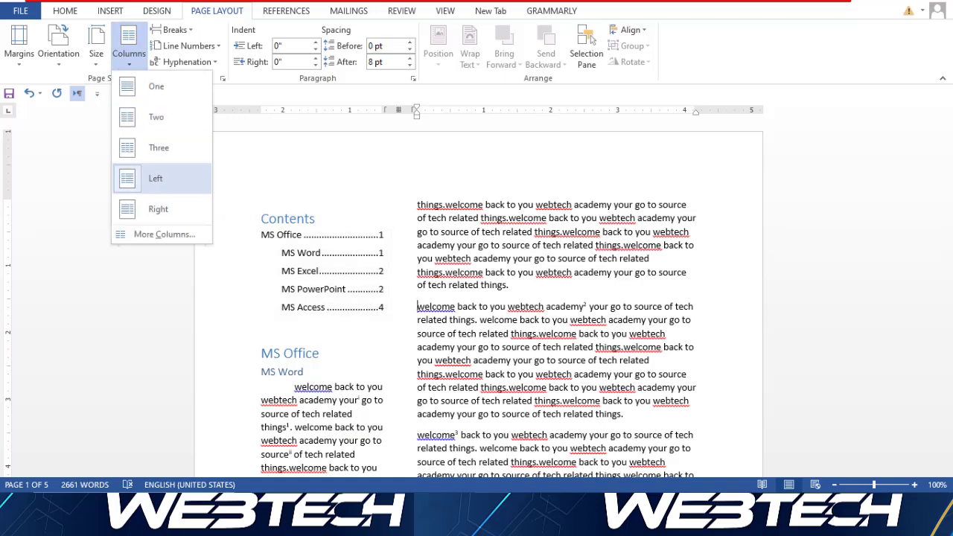
click(157, 209)
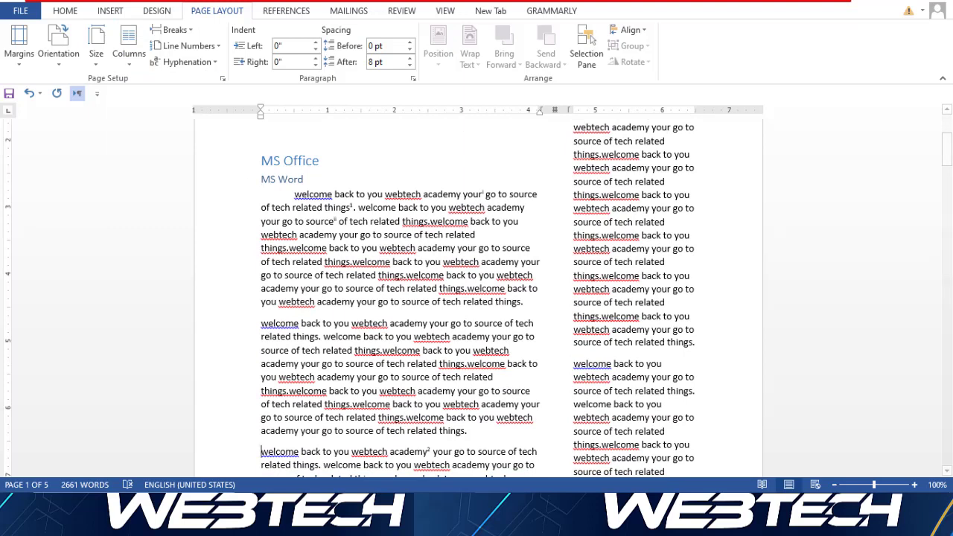
Check the detailed column settings and return the document to the two-column layout
click(129, 52)
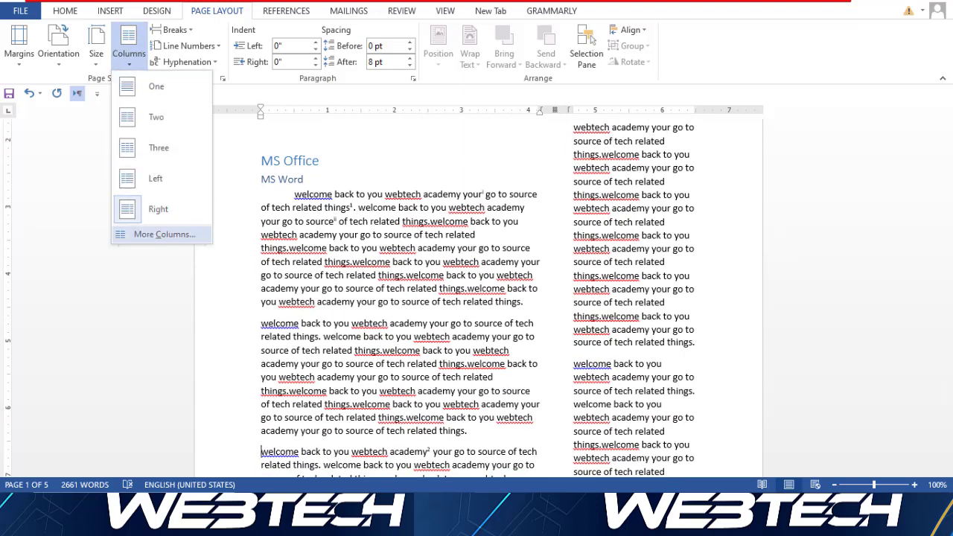
click(163, 233)
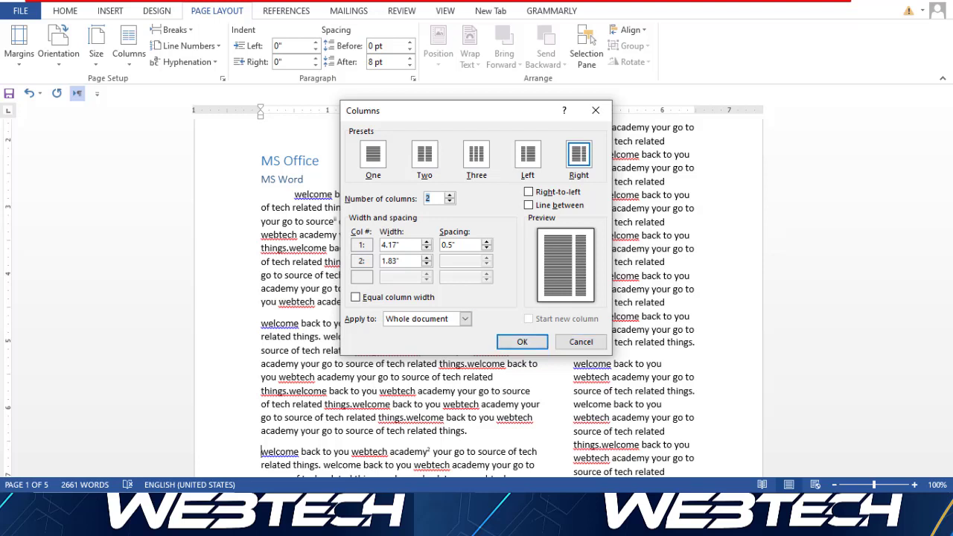
click(581, 342)
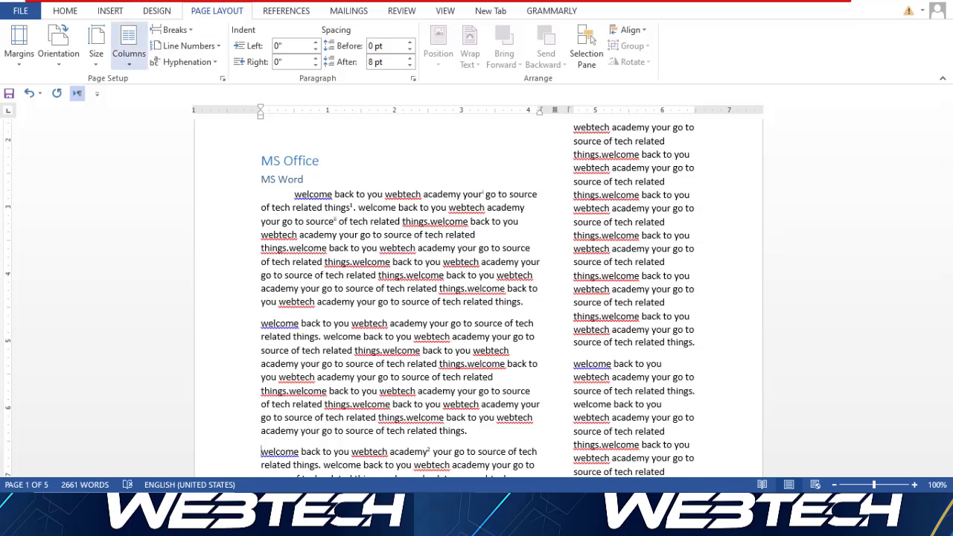
click(129, 48)
click(156, 116)
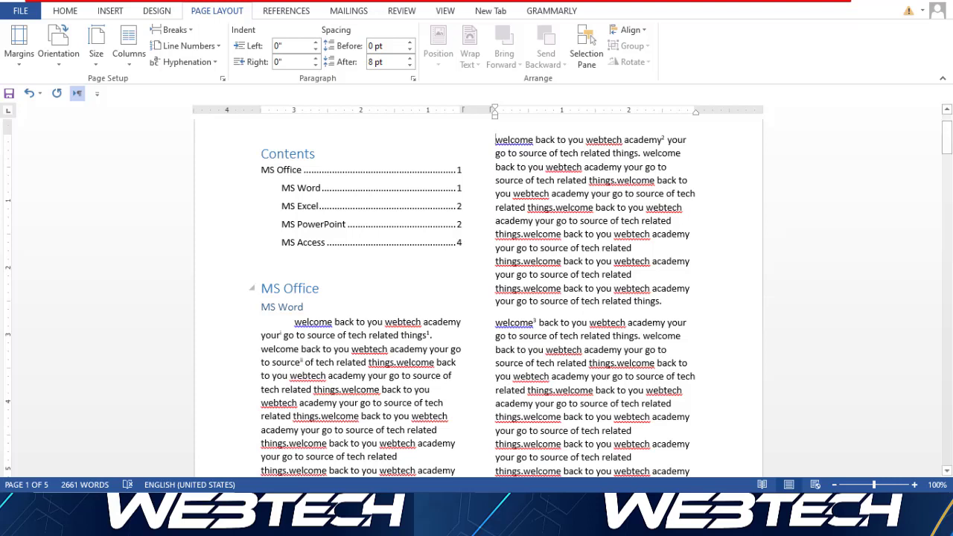
Insert a page break before the MS Office heading to separate it from the table of contents
click(262, 288)
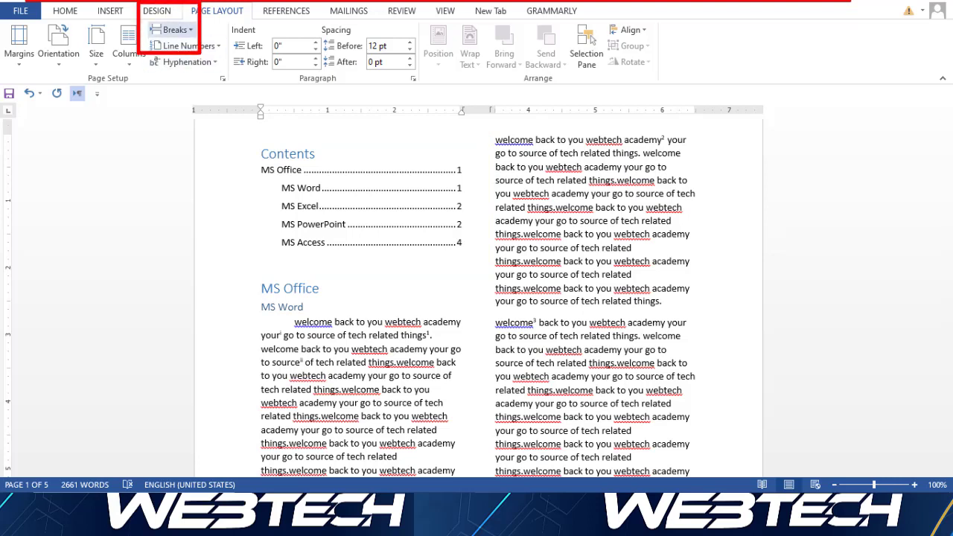
click(175, 29)
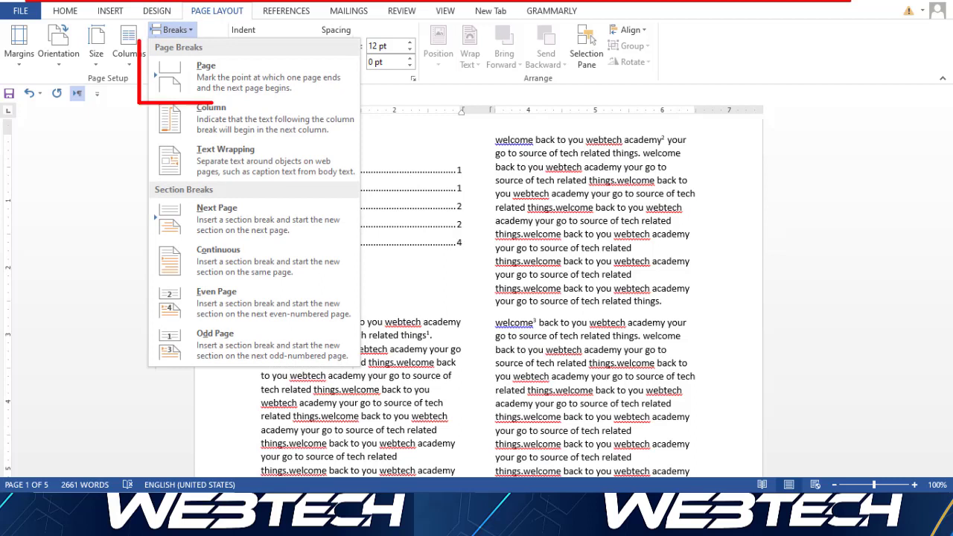
click(206, 74)
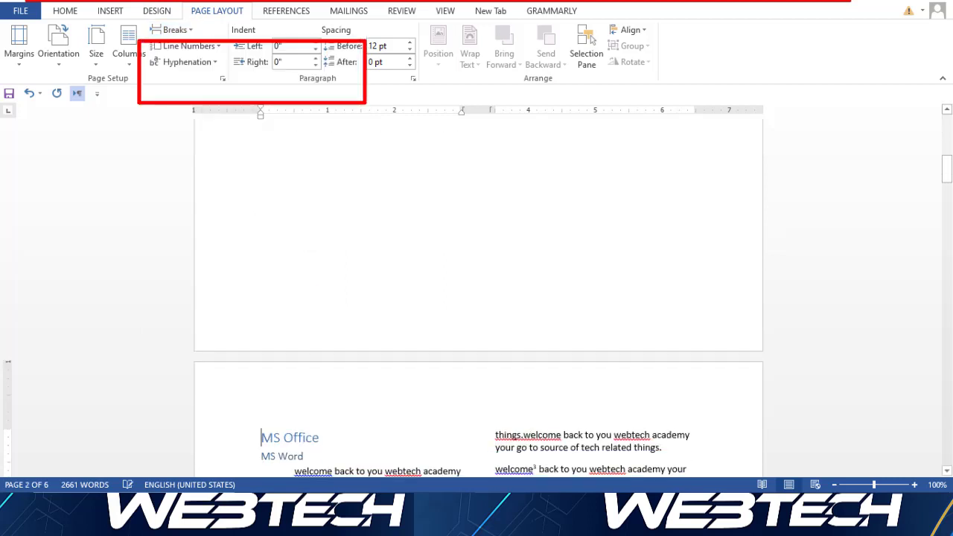
scroll(476, 298, up, 10)
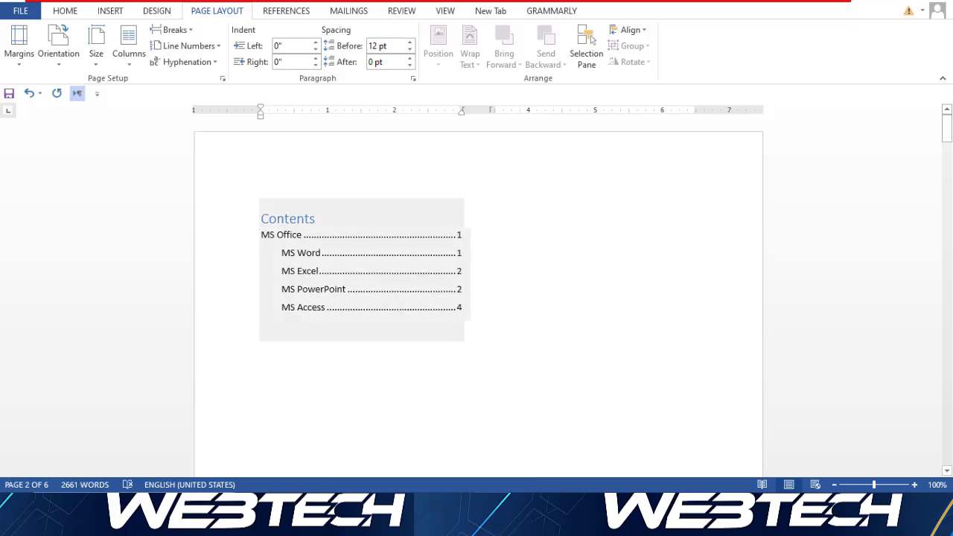
click(357, 372)
Insert a page break before the second paragraph of the MS Word section
drag(945, 128, 946, 198)
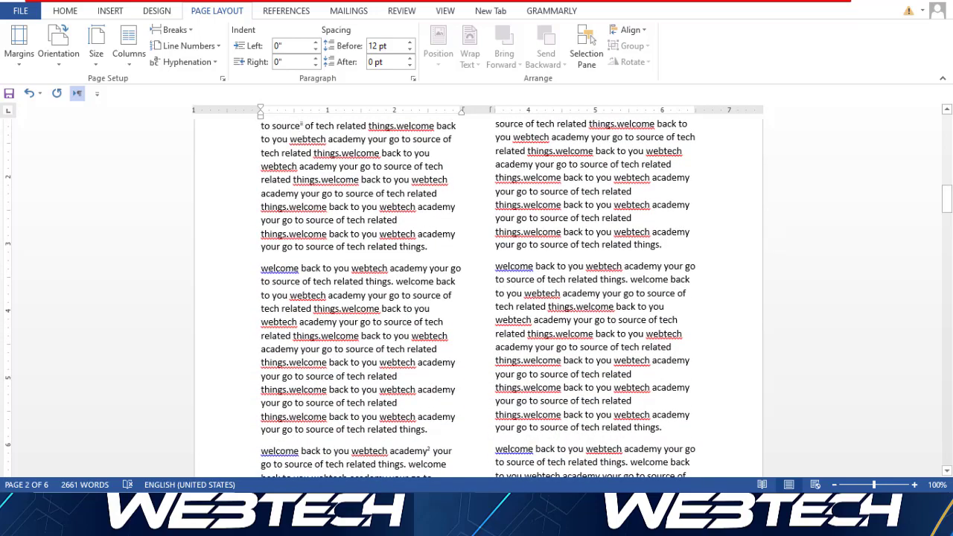
click(261, 267)
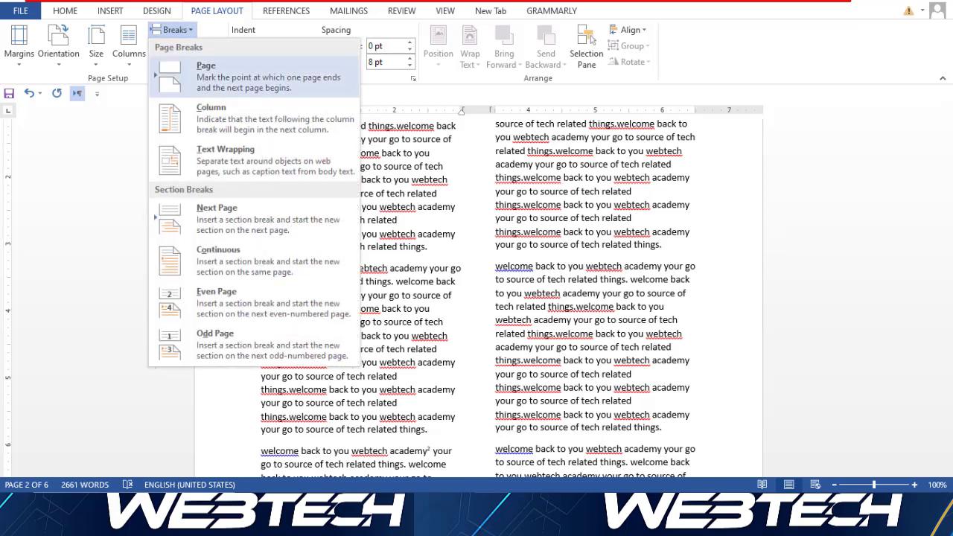
click(206, 74)
Apply Narrow page margins to the document and set them back to Normal
drag(946, 210, 946, 253)
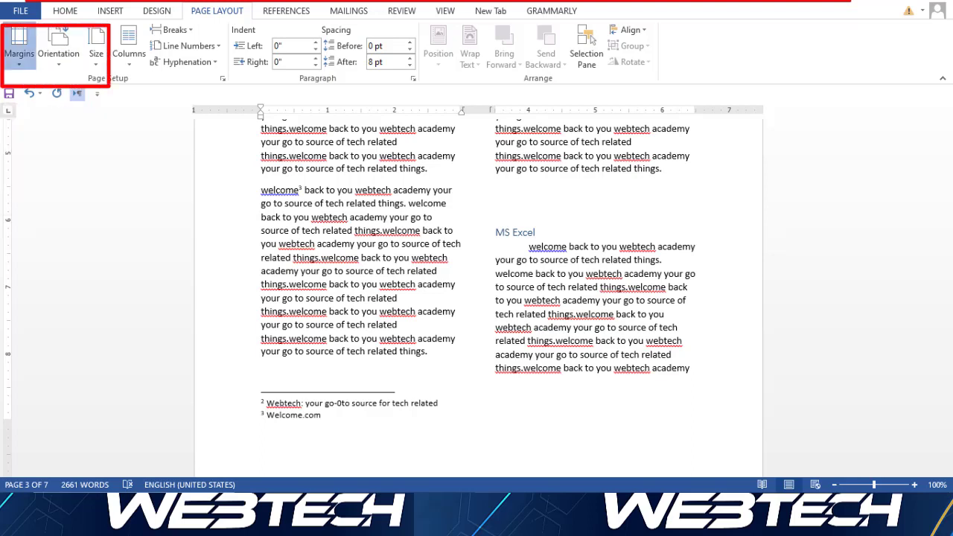
click(19, 44)
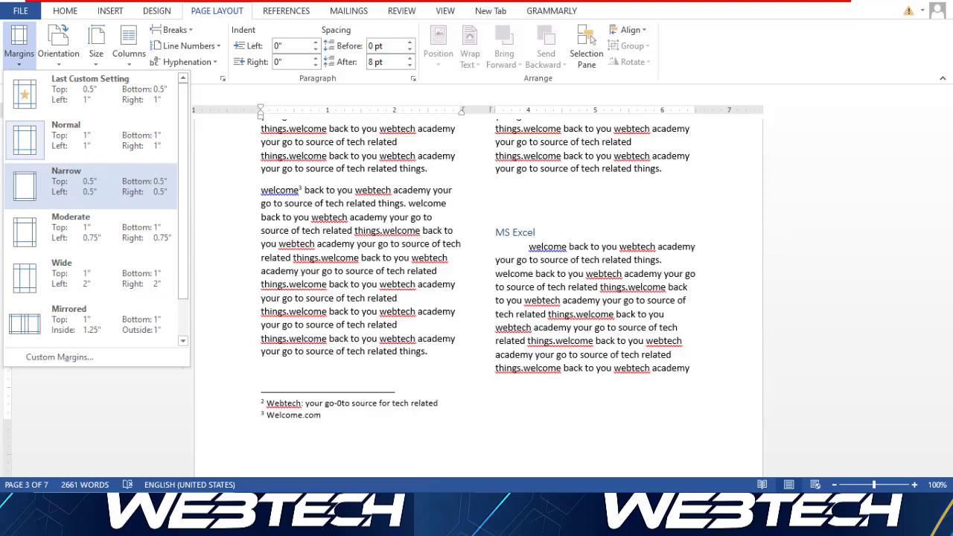
key(Escape)
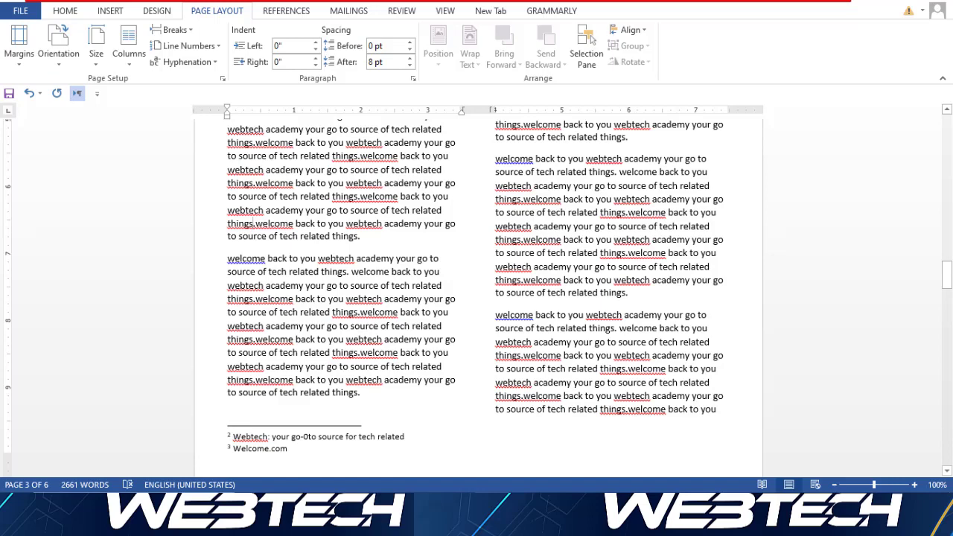
click(20, 45)
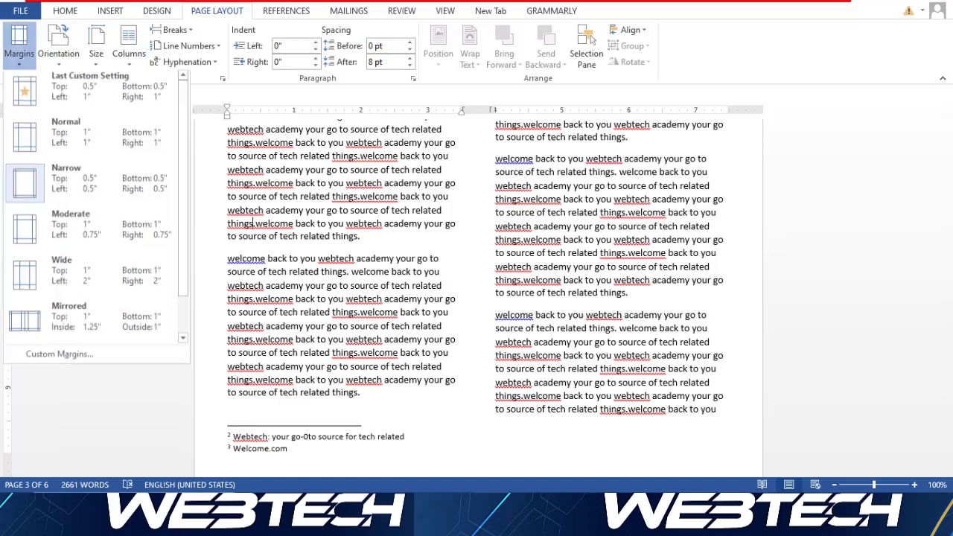
click(89, 134)
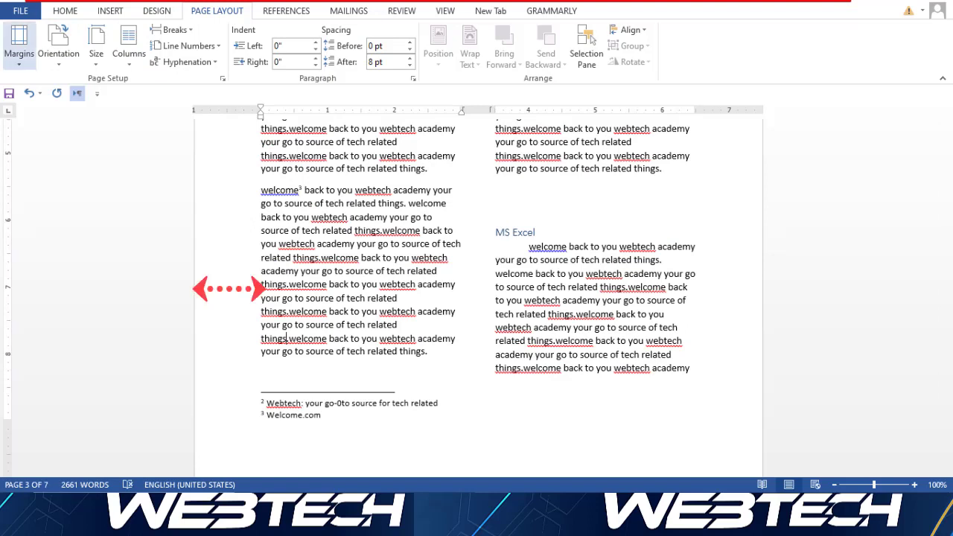
Try the Moderate and Wide page margins and restore the Normal margins
click(19, 45)
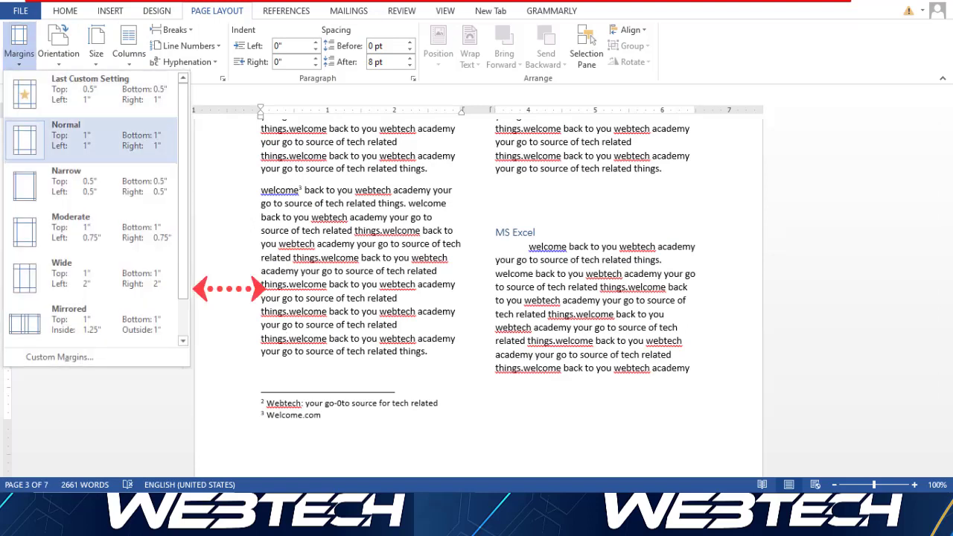
click(89, 227)
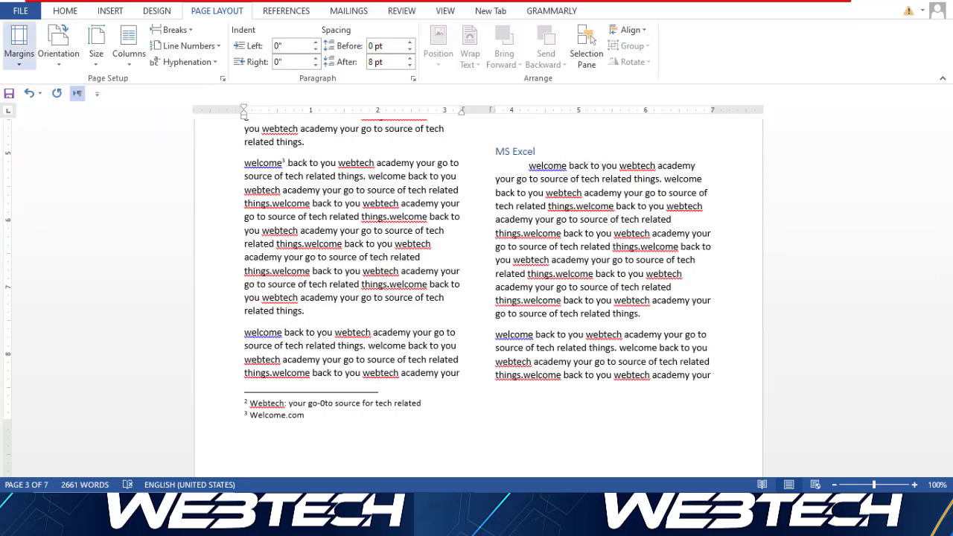
click(20, 45)
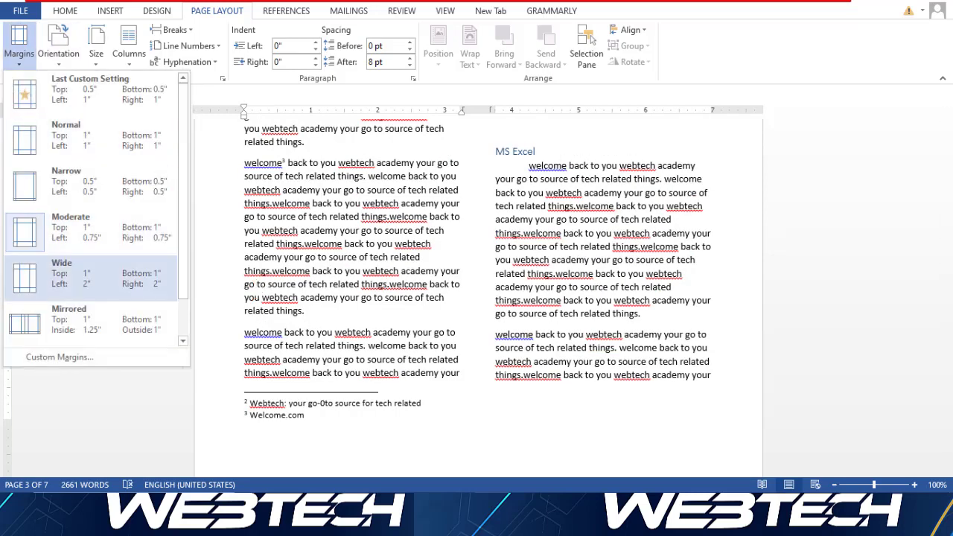
click(74, 274)
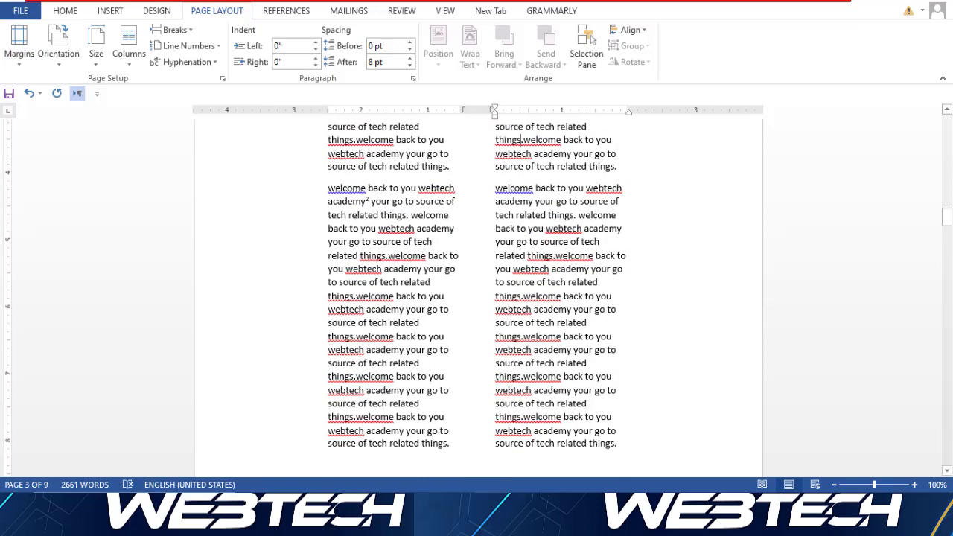
click(19, 43)
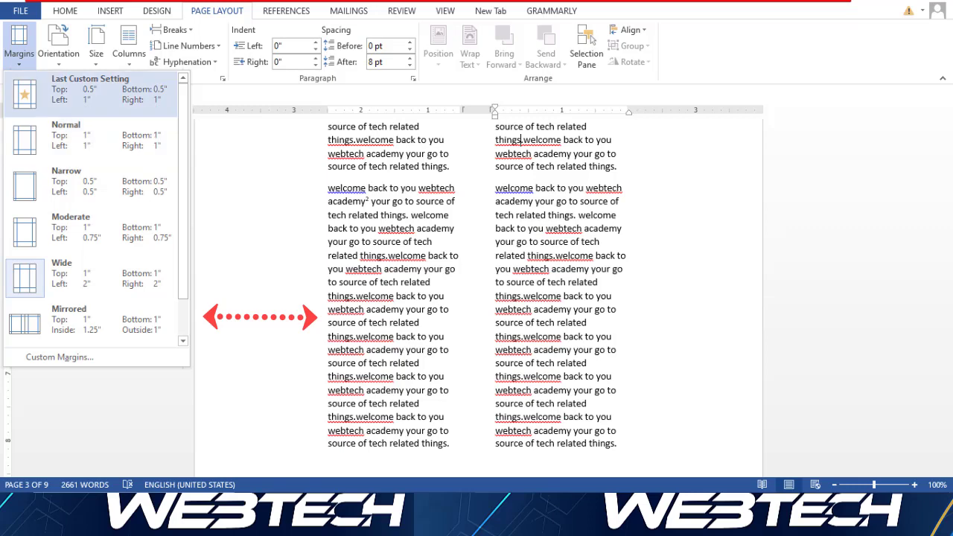
click(89, 138)
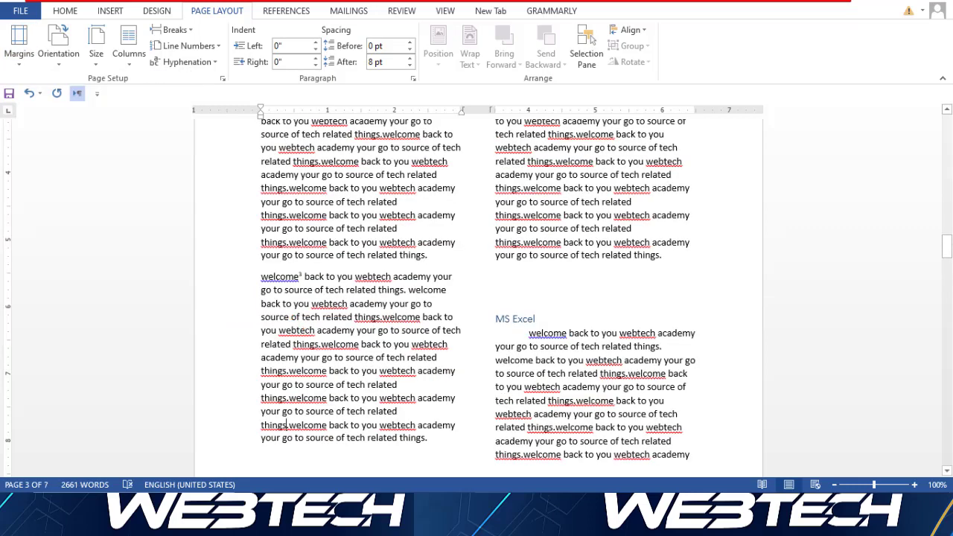
Switch the page orientation to Landscape and return it to Portrait
click(58, 45)
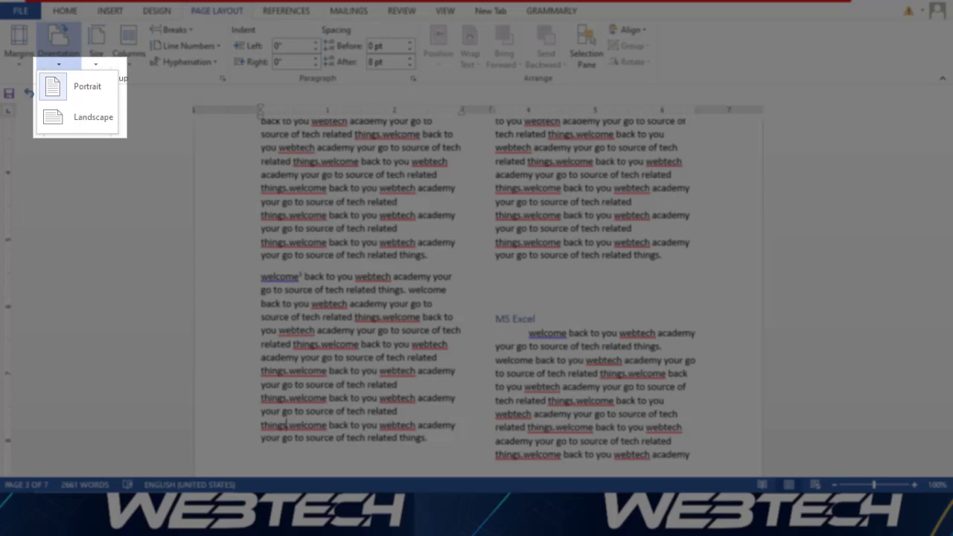
key(Escape)
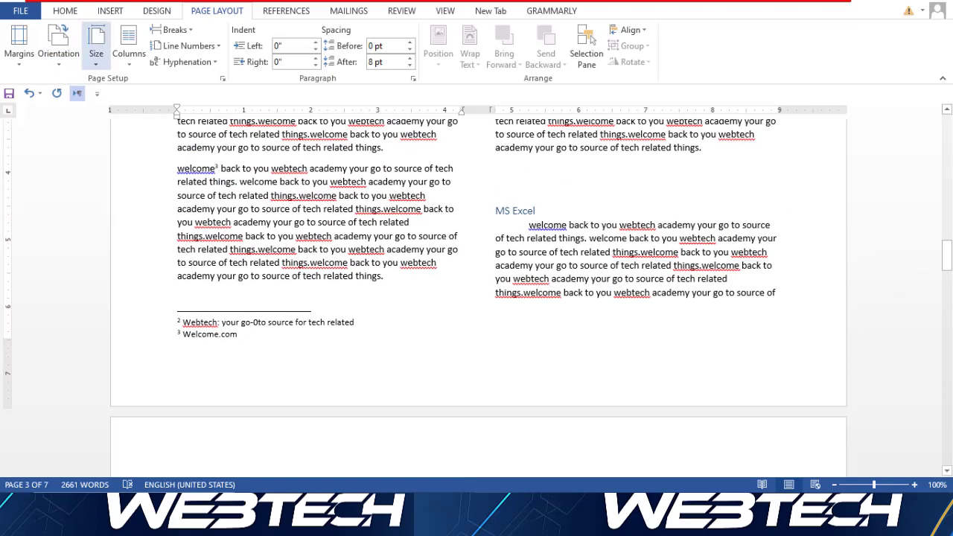
click(96, 46)
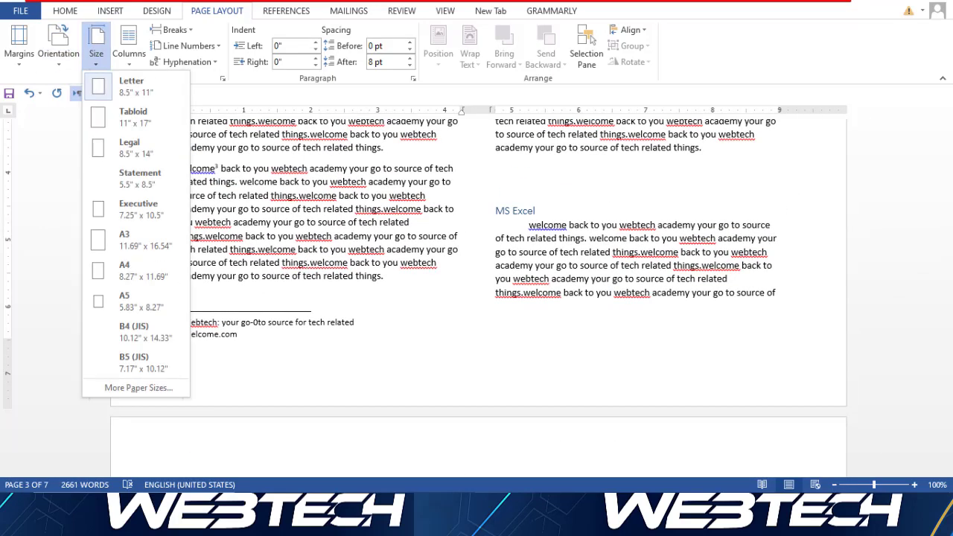
key(Escape)
click(58, 46)
key(Escape)
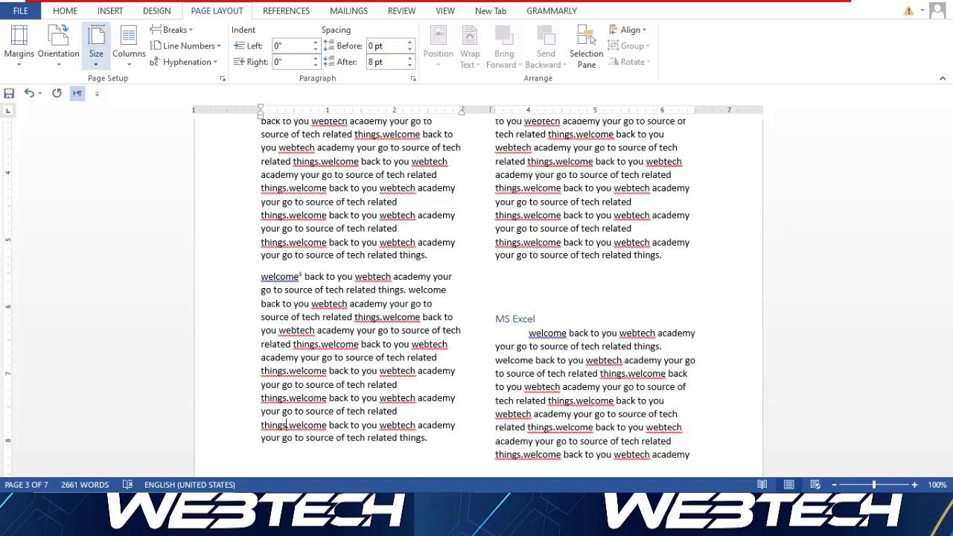
Set the document's paper size to A4 (8.27" x 11.69")
click(96, 49)
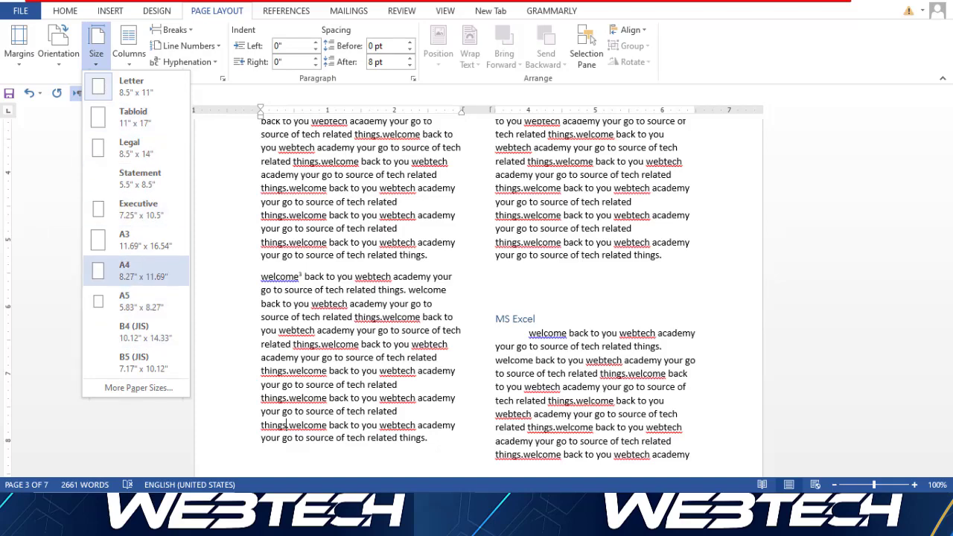
key(Return)
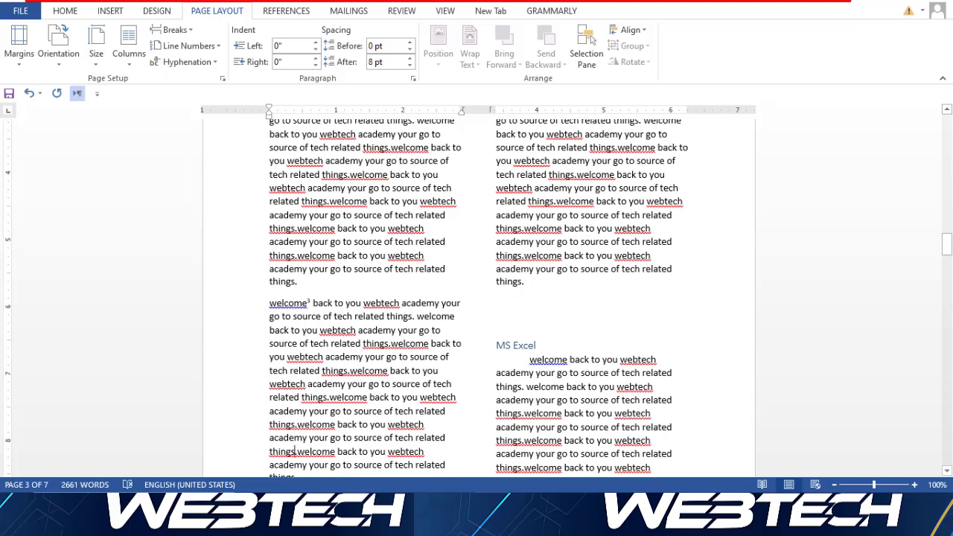